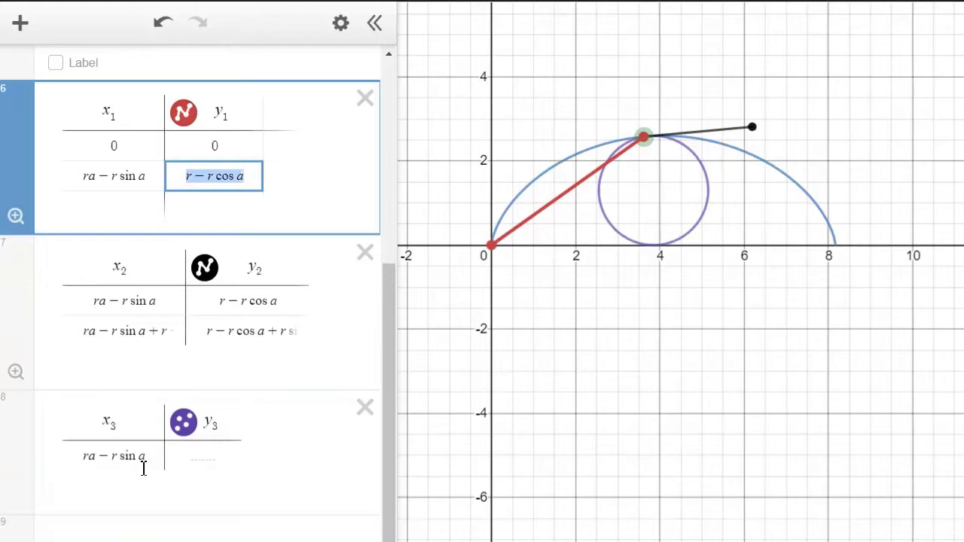
- Complete the third table with y value r − r cos a in the first row and the point ra, r in the second
click(186, 454)
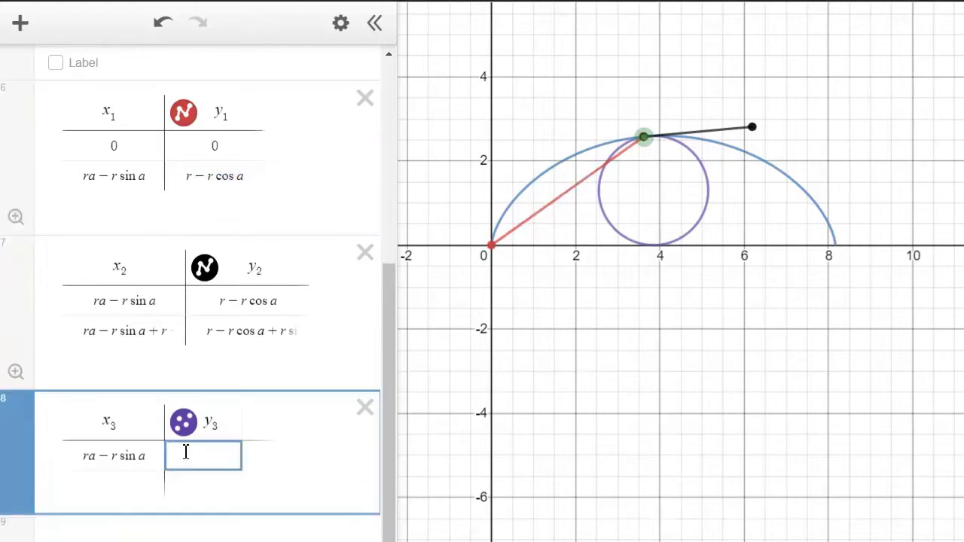
text(r − r cos a)
click(144, 475)
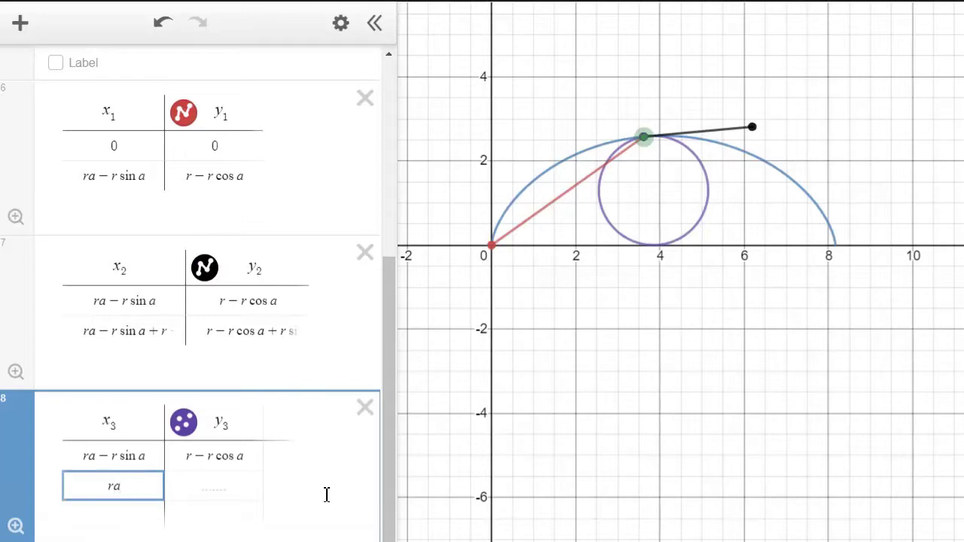
click(216, 488)
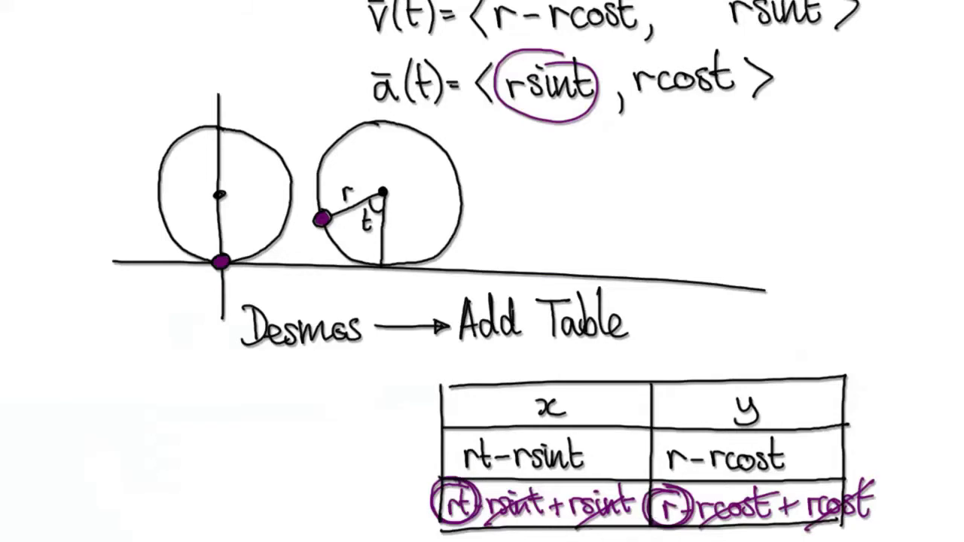
click(90, 539)
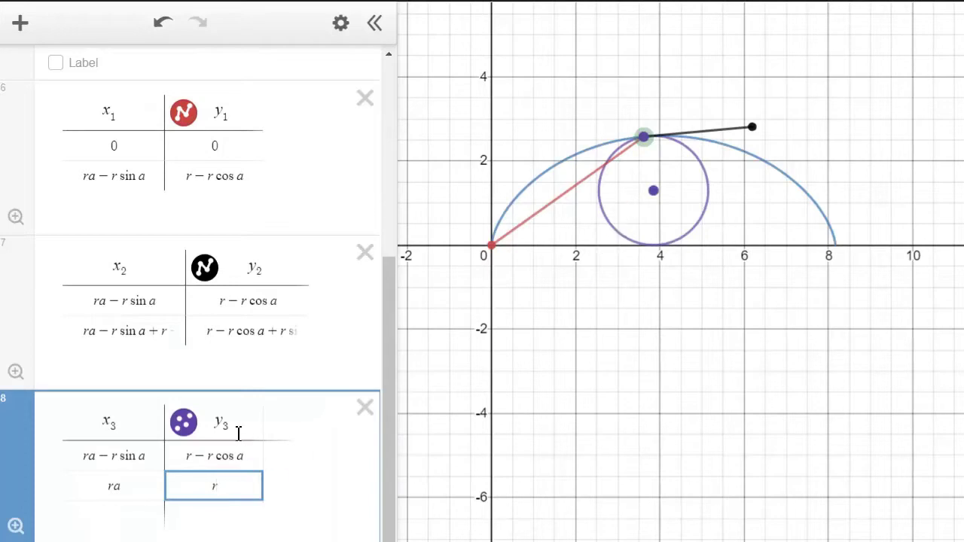
click(188, 428)
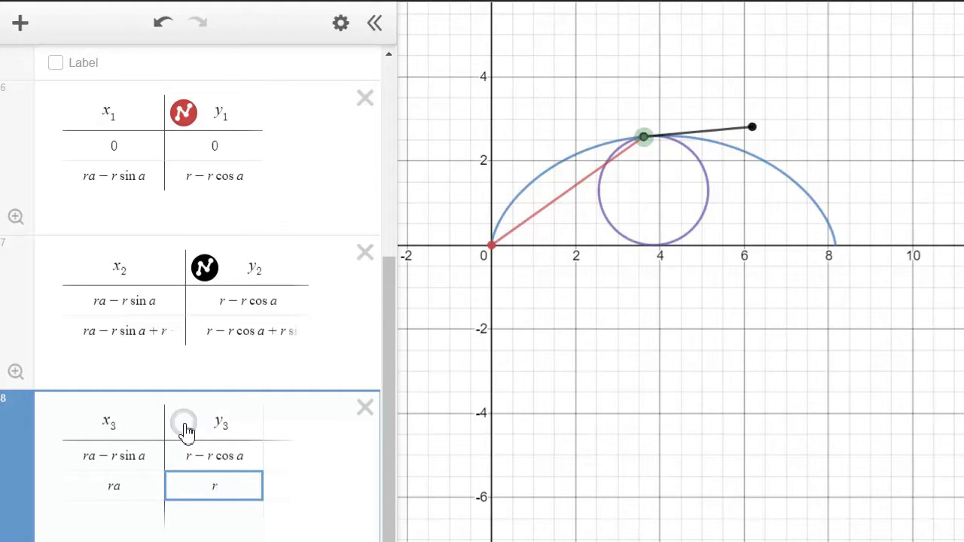
click(186, 428)
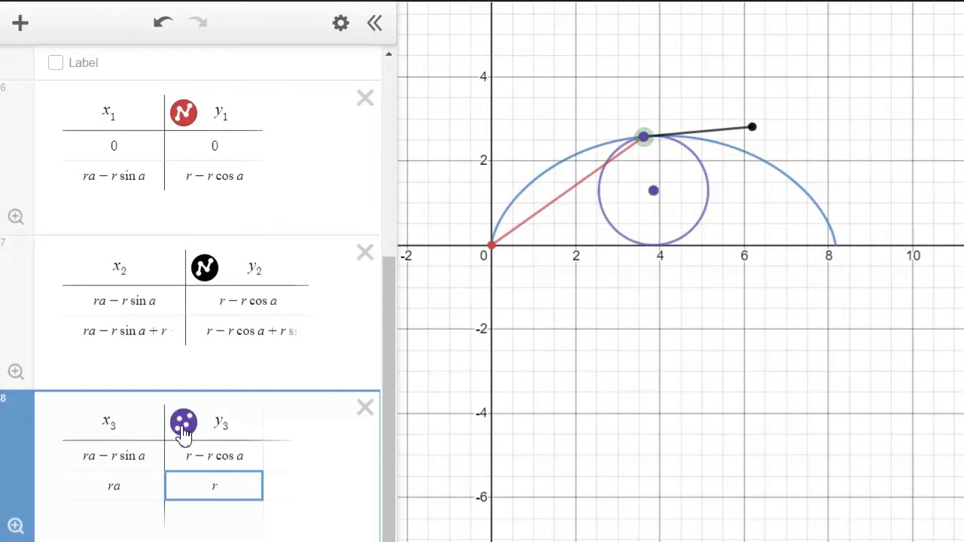
click(183, 428)
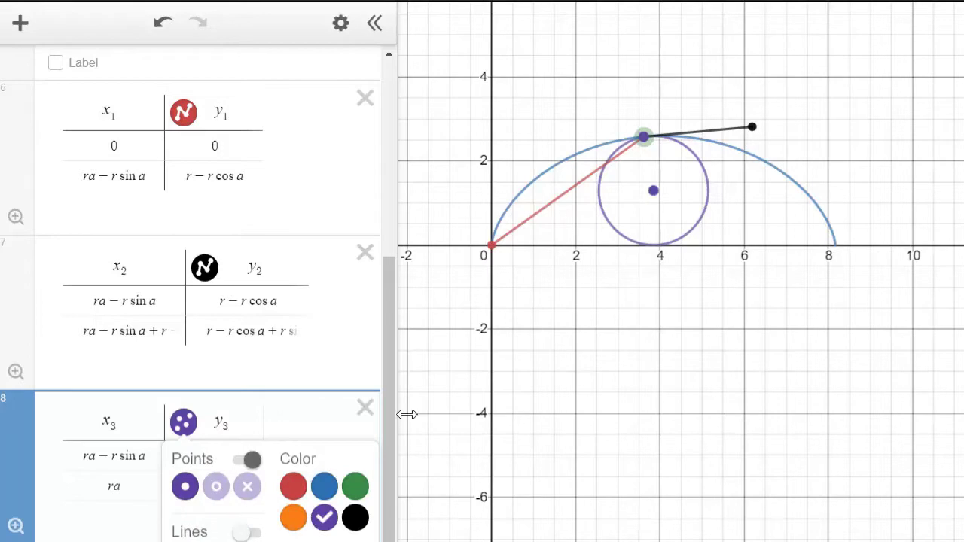
click(387, 254)
scroll(388, 248, up, 5)
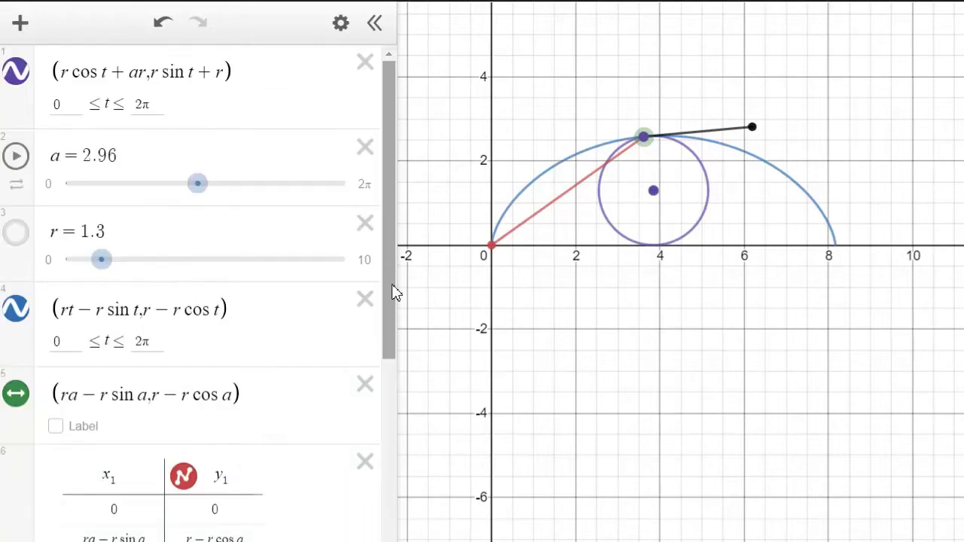
drag(387, 247, 392, 490)
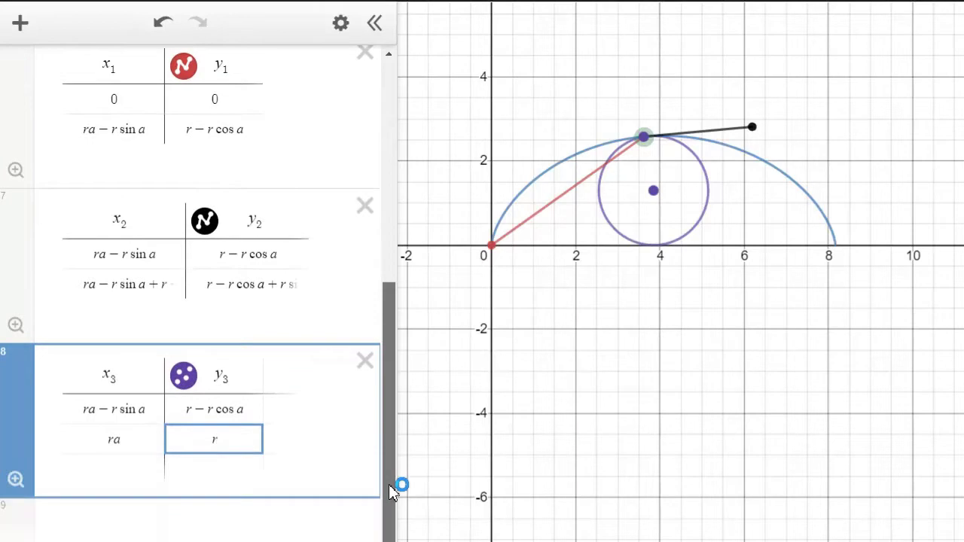
click(185, 380)
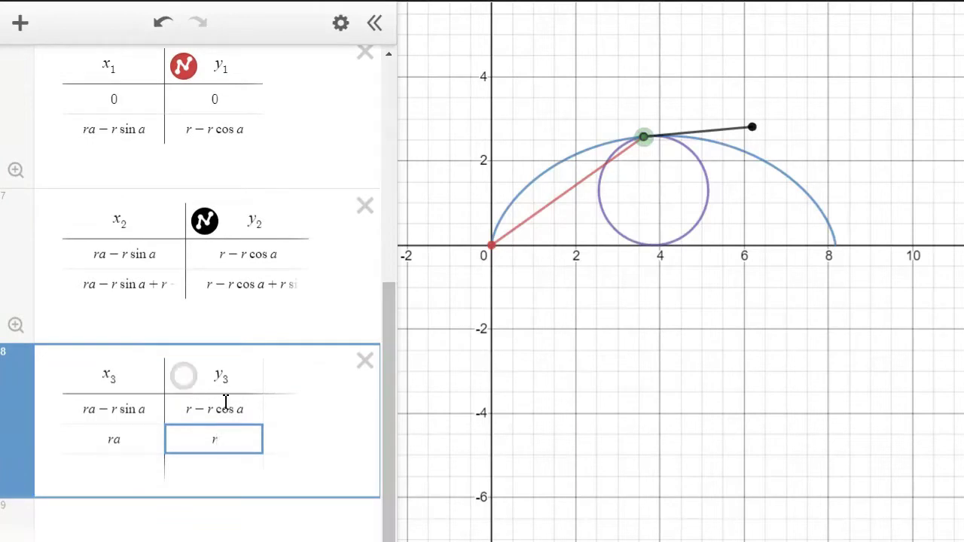
click(185, 385)
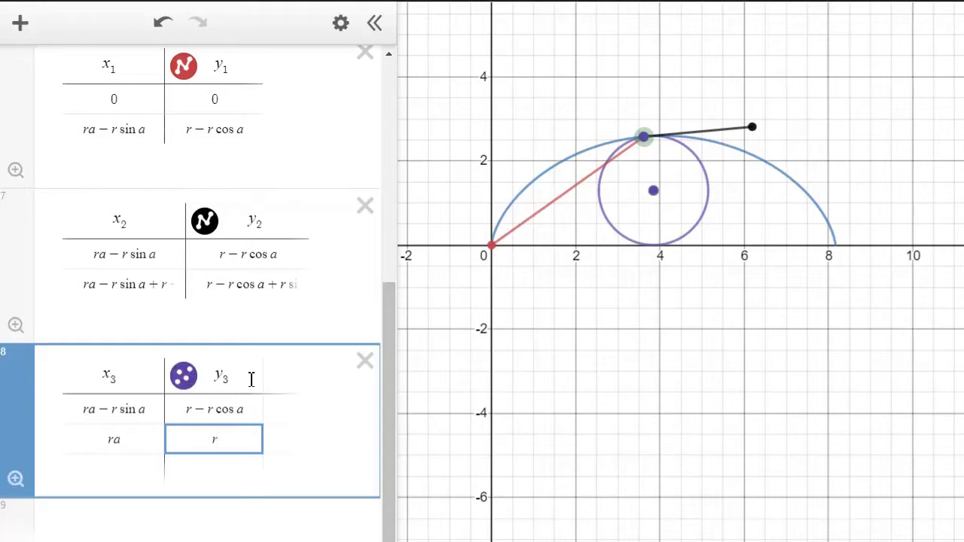
- Turn on connecting lines for the third table's points to draw the radius from the tracing point to the circle's centre
click(185, 381)
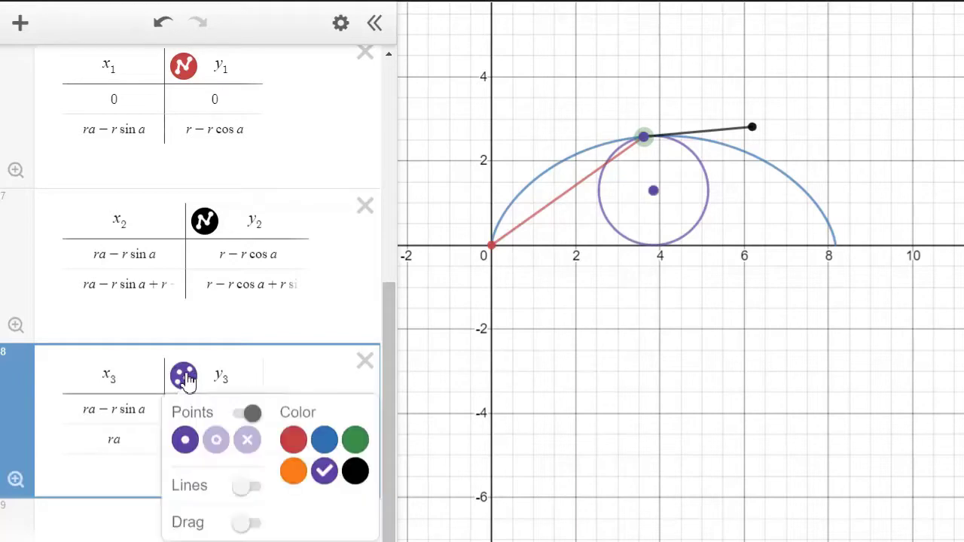
click(245, 488)
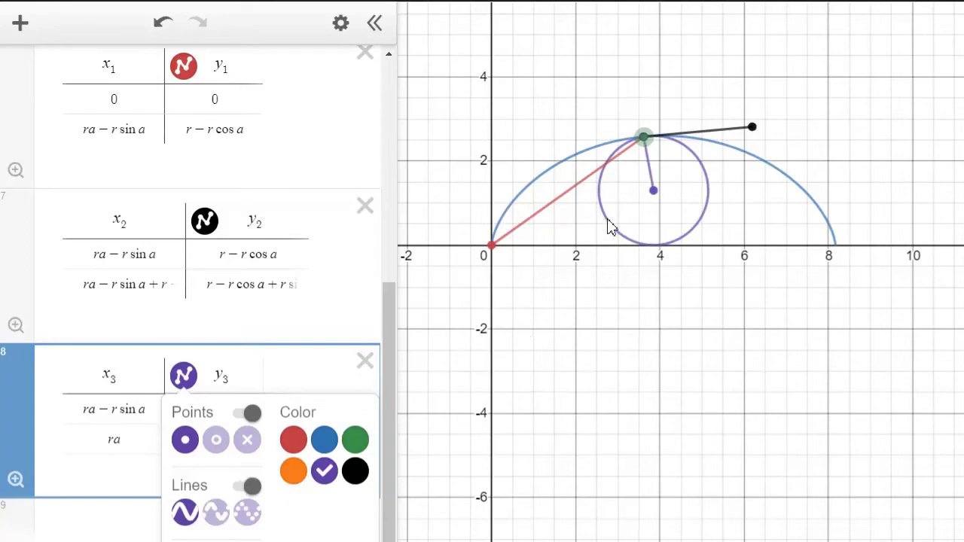
click(592, 339)
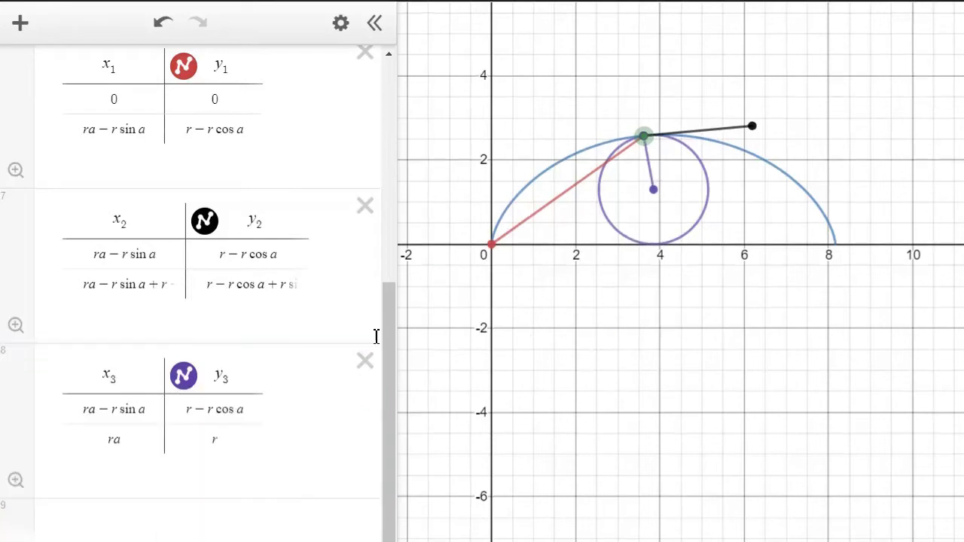
- Set parameter a to 2.4 to roll the circle back along the curve
scroll(392, 317, up, 1)
drag(389, 285, 375, 101)
drag(197, 184, 172, 184)
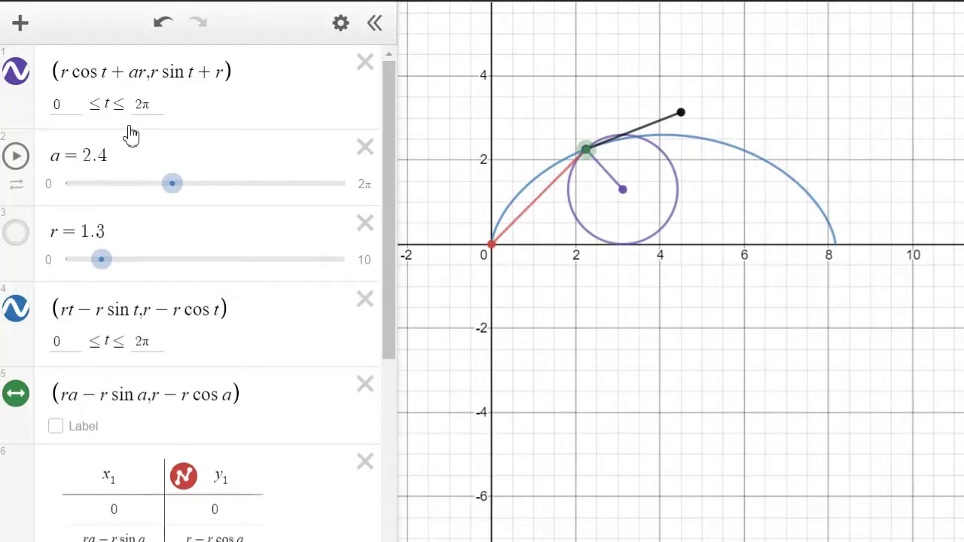
- Extend the circle's upper t limit and the maximum of parameter a to 4π
click(165, 99)
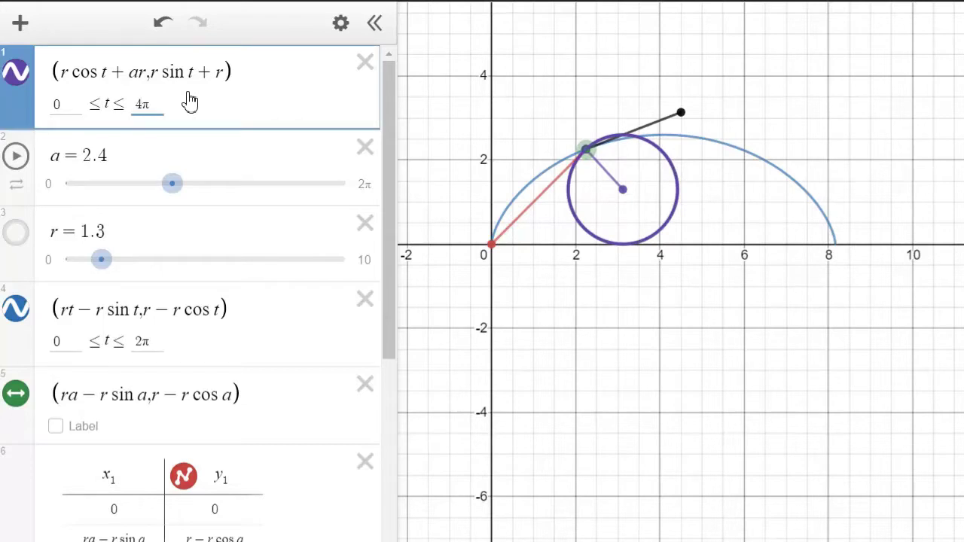
click(368, 190)
click(326, 194)
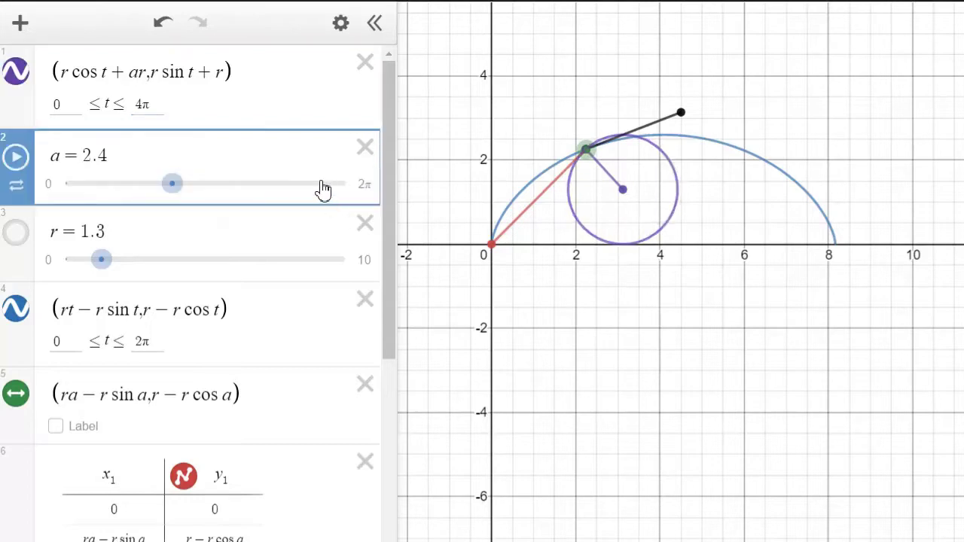
click(369, 190)
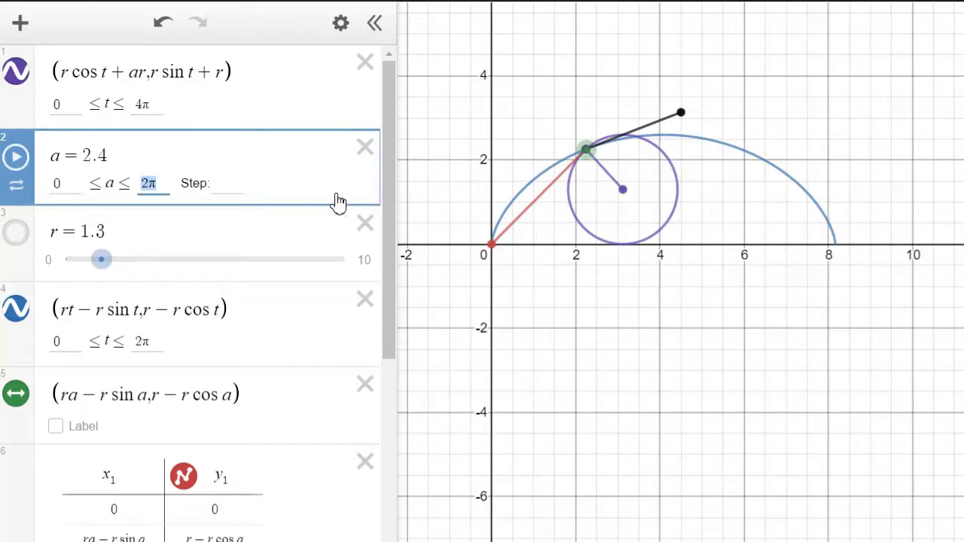
key(Left)
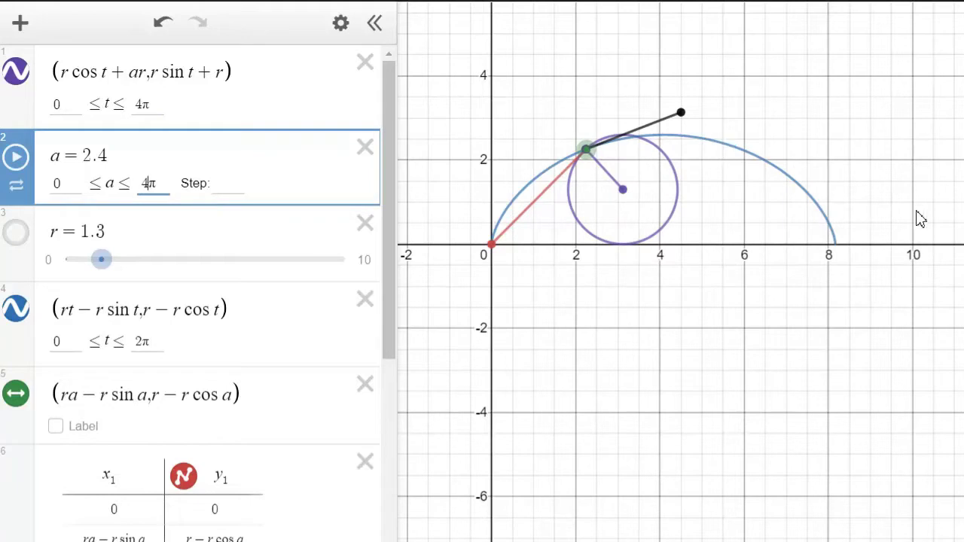
click(765, 312)
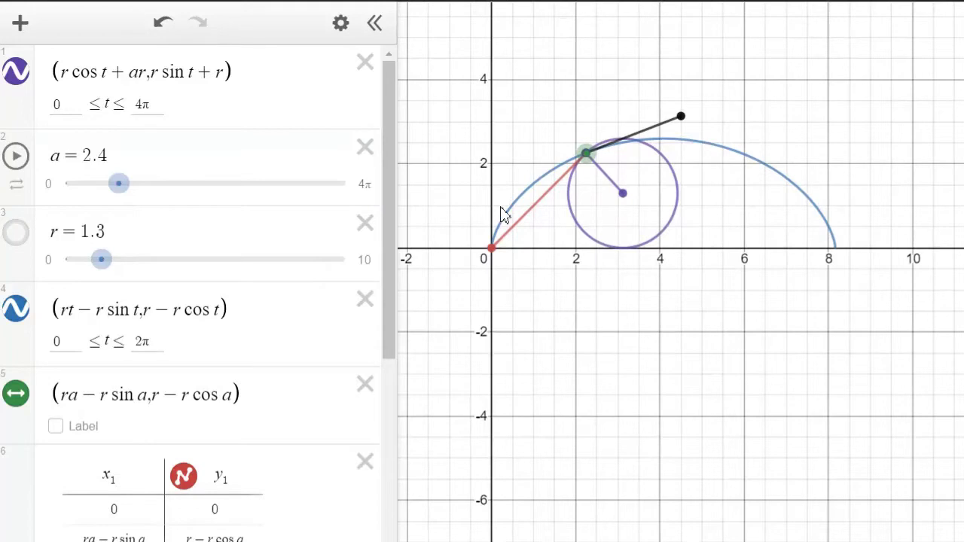
- Set the upper t limit of the cycloid curve (rt − r sin t, r − r cos t) to 4π
drag(391, 254, 393, 323)
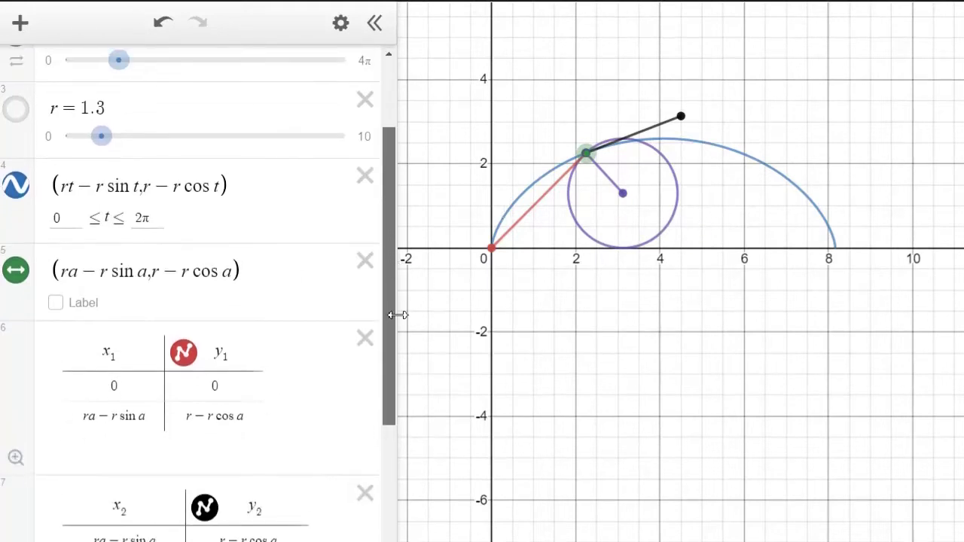
click(144, 219)
key(BackSpace)
text(4)
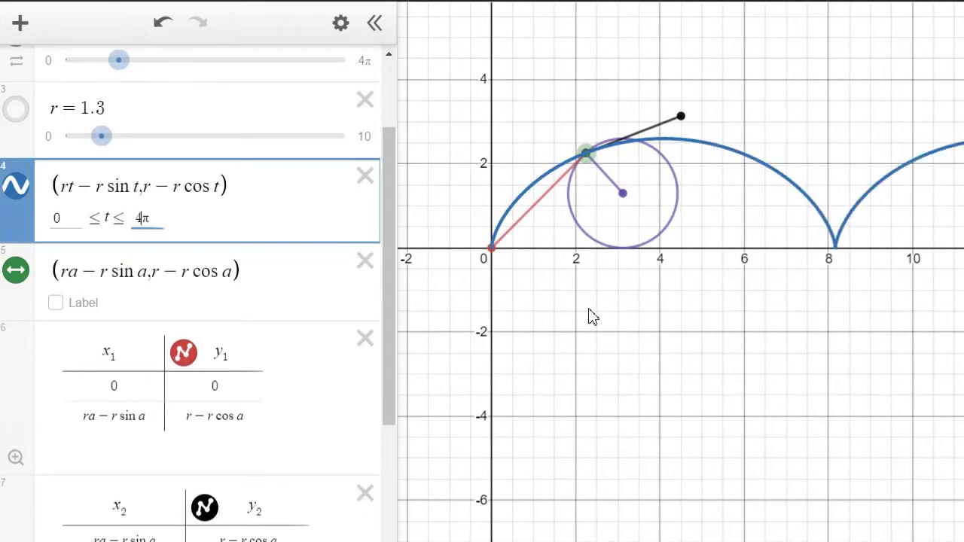
- Narrow the expression list to enlarge the graph and set r to 1 so both cycloid arches fit
drag(397, 279, 284, 285)
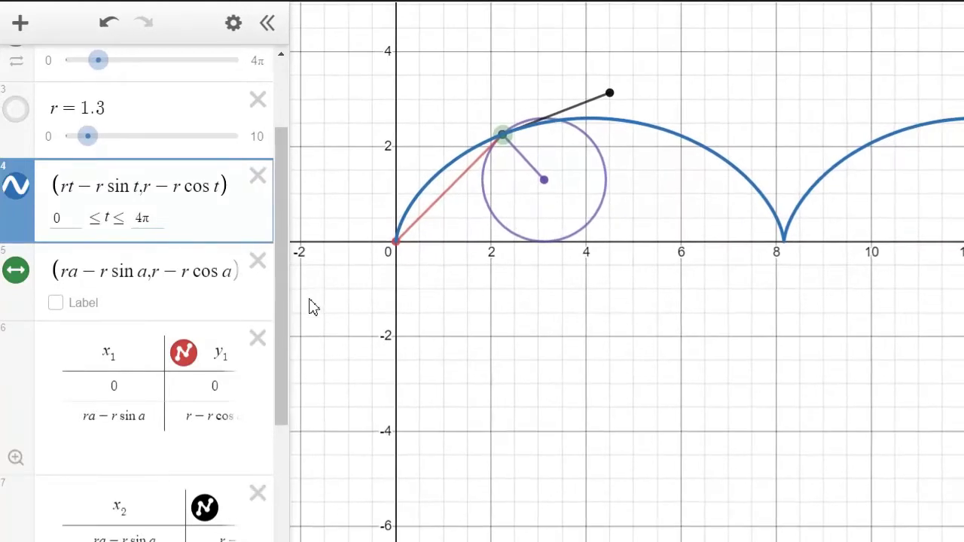
scroll(282, 312, up, 3)
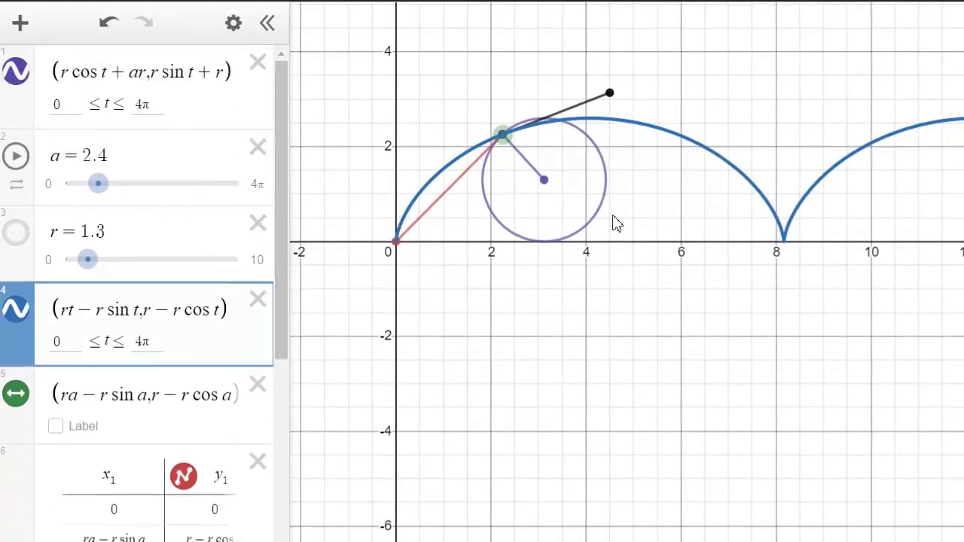
drag(680, 254, 628, 272)
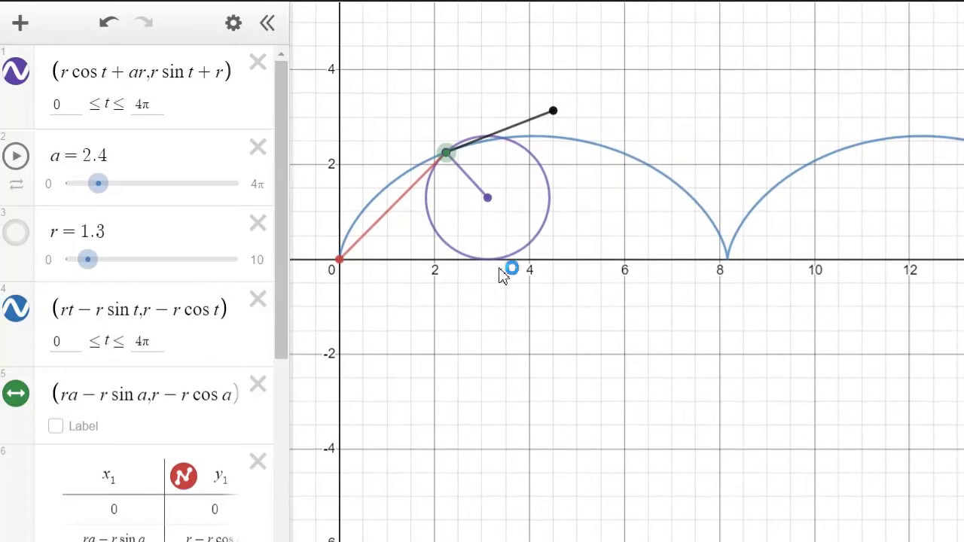
mouse_move(89, 263)
mouse_down()
mouse_move(80, 273)
mouse_move(91, 268)
mouse_up()
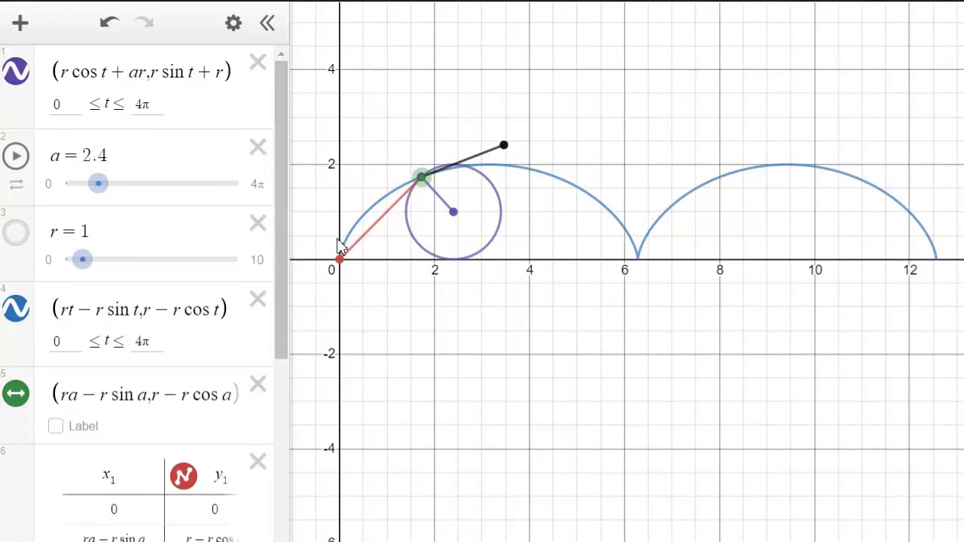
click(420, 197)
click(468, 259)
click(504, 145)
click(424, 207)
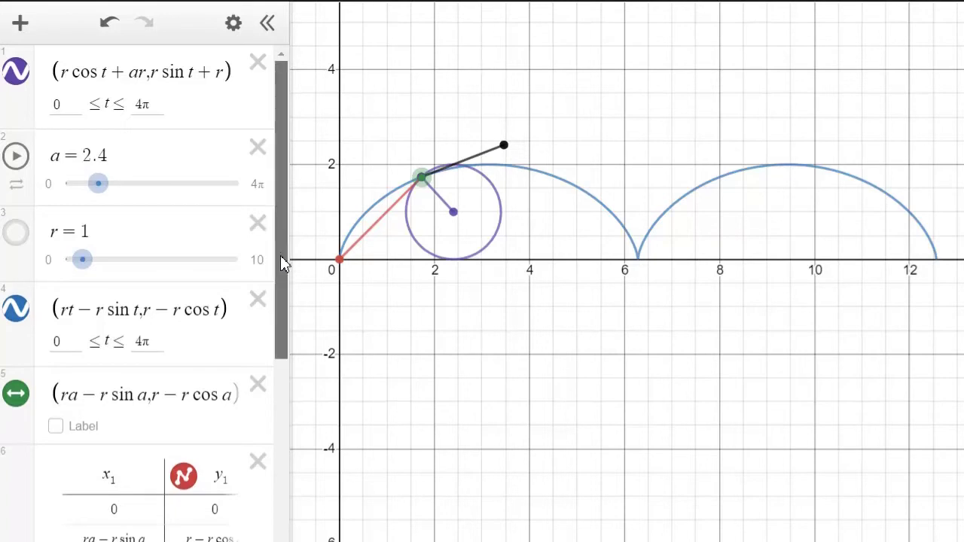
mouse_move(98, 183)
mouse_down()
mouse_move(129, 184)
mouse_move(89, 184)
mouse_move(103, 183)
mouse_up()
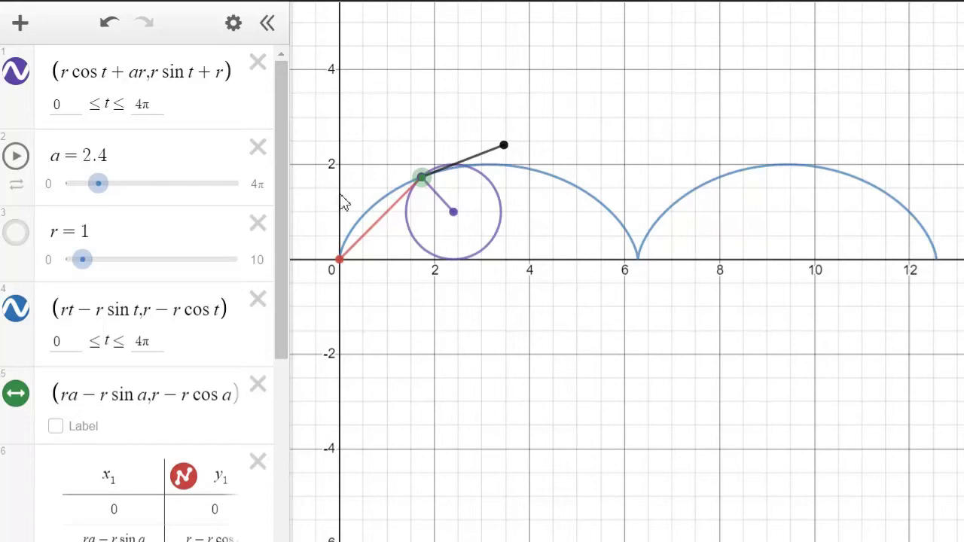
- Increase parameter a to 6.3 to bring the tracing point to the cusp between the two arches
drag(98, 183, 149, 193)
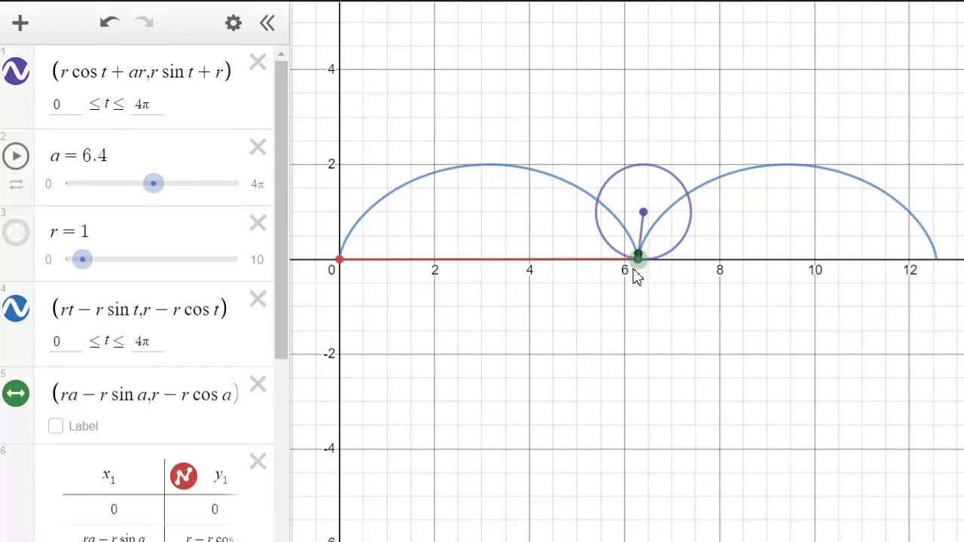
drag(151, 187, 150, 222)
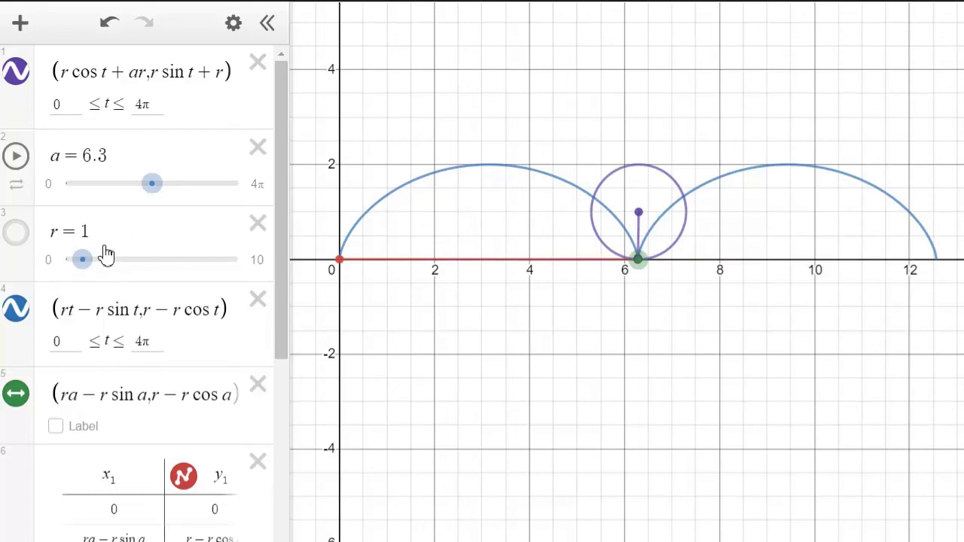
- Set r to 0.9 and parameter a to 2.1 to shrink the circle and roll it back onto the first arch
drag(85, 264, 83, 264)
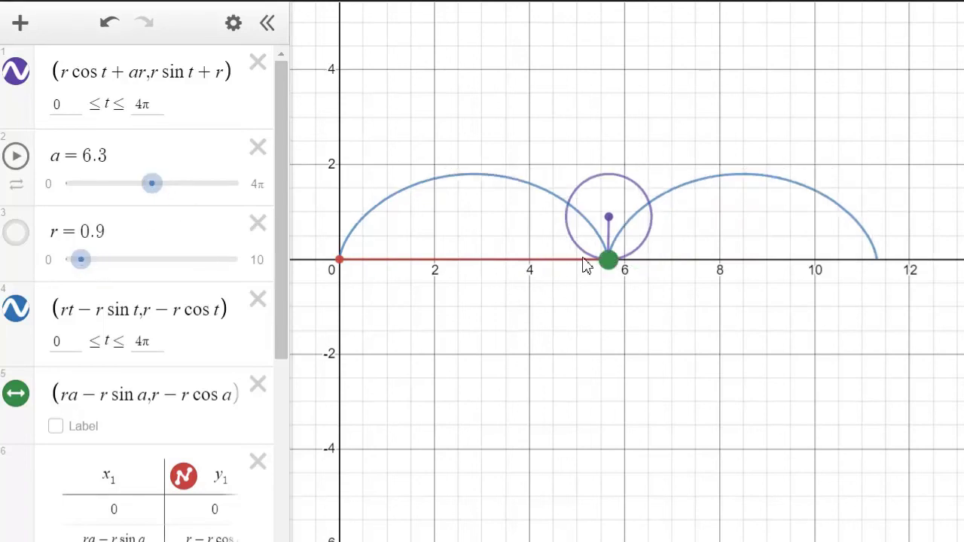
drag(152, 184, 98, 215)
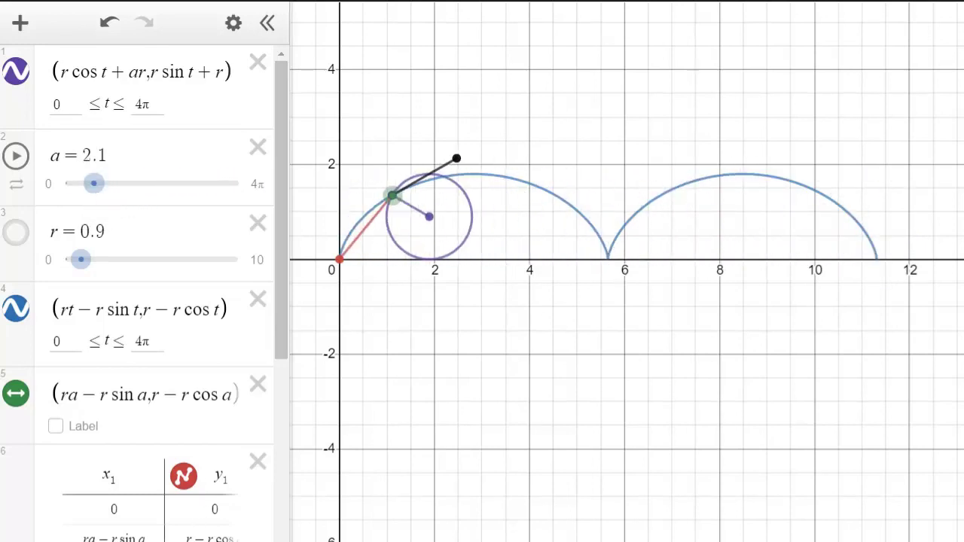